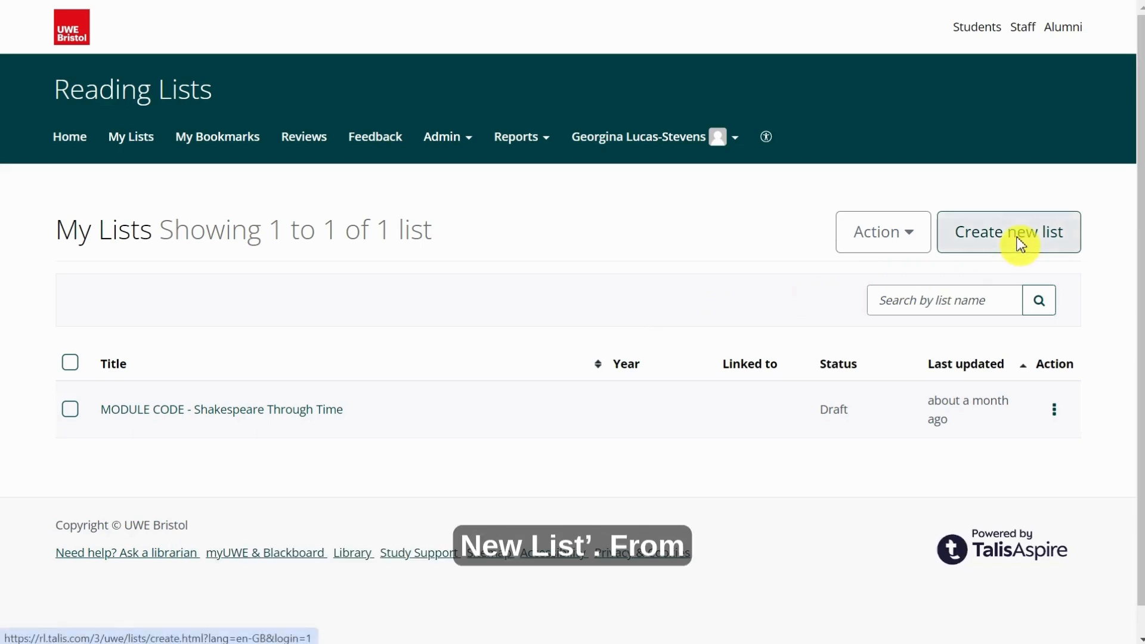
Open the Create new list form from My Lists.
click(1020, 245)
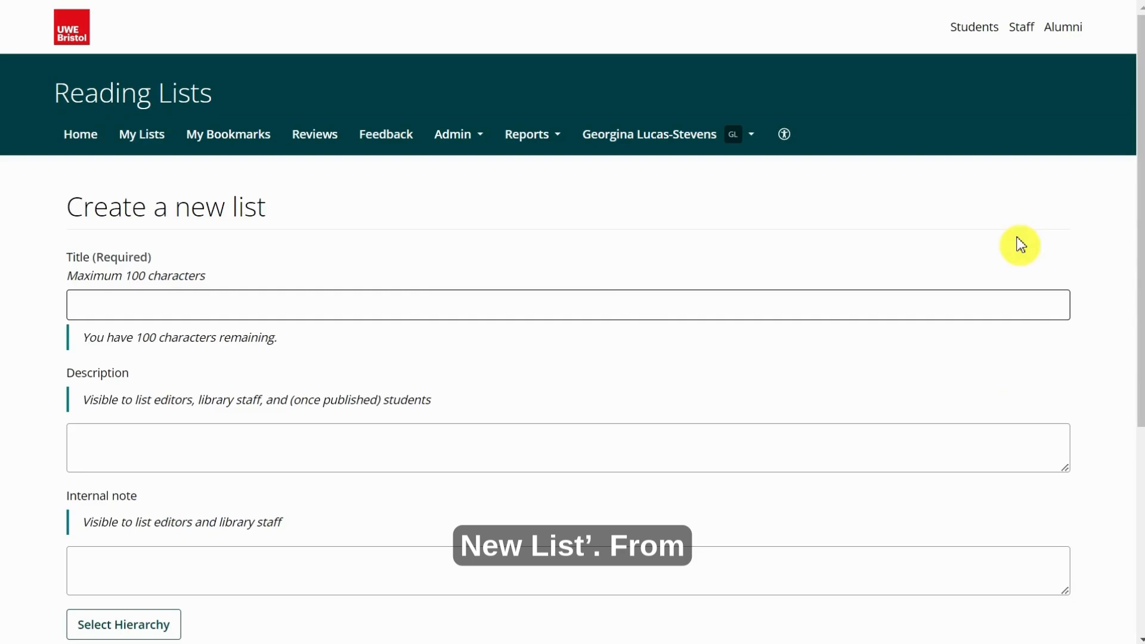
Enter title 'MODULE CODE - Shakespeare Through Time' and description 'This is a reading list for the module Shakespeare Through Time'.
click(506, 301)
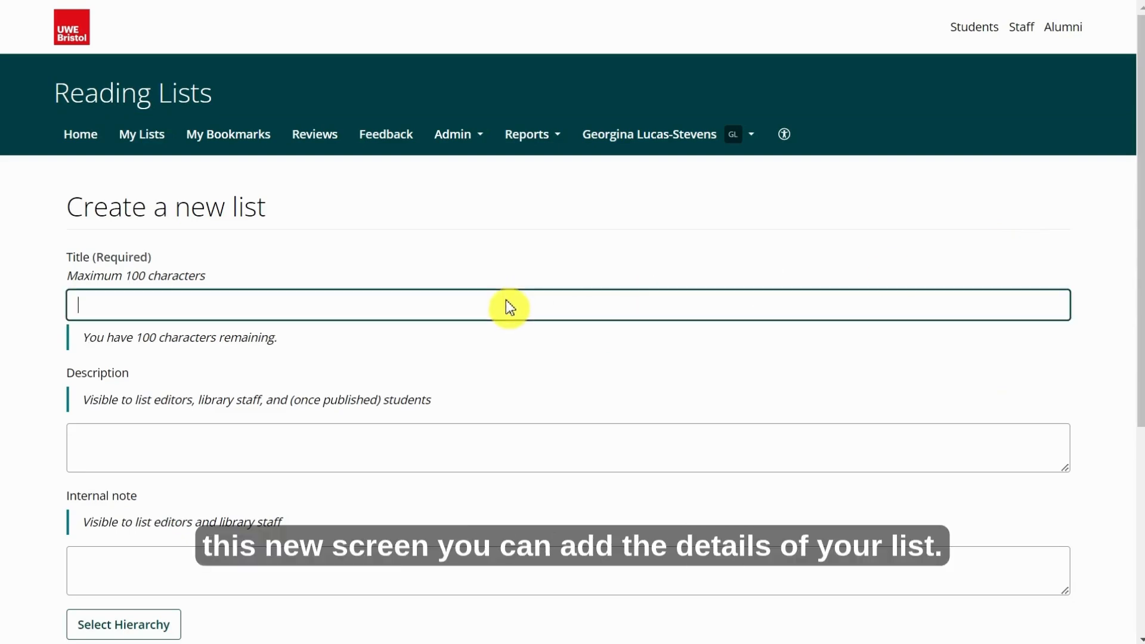
text(MODUL)
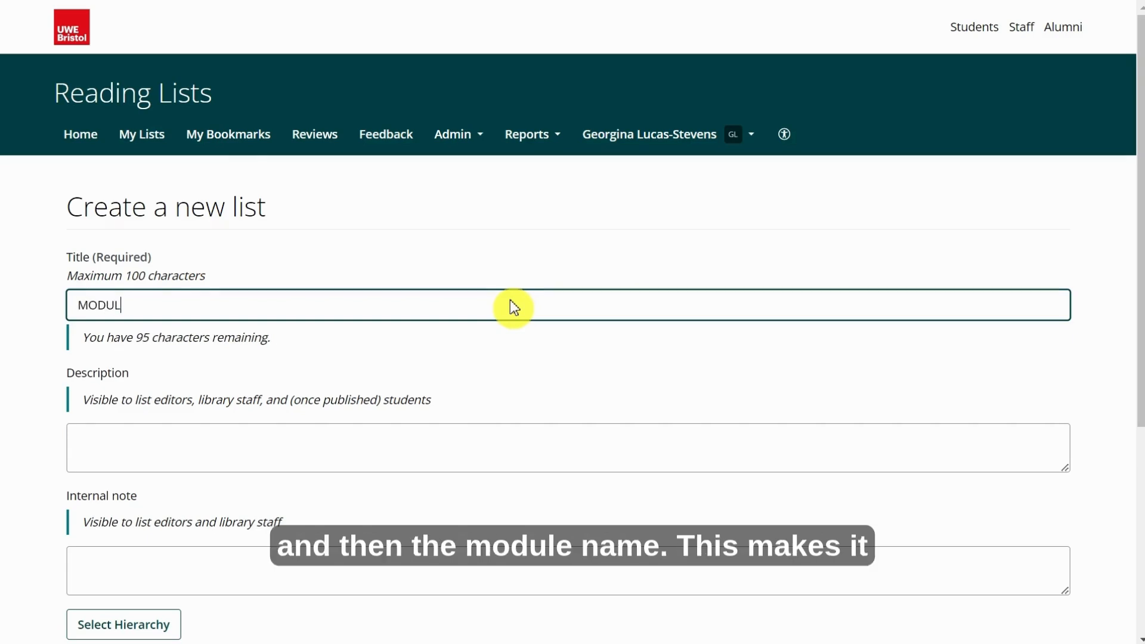
text(E CODE - )
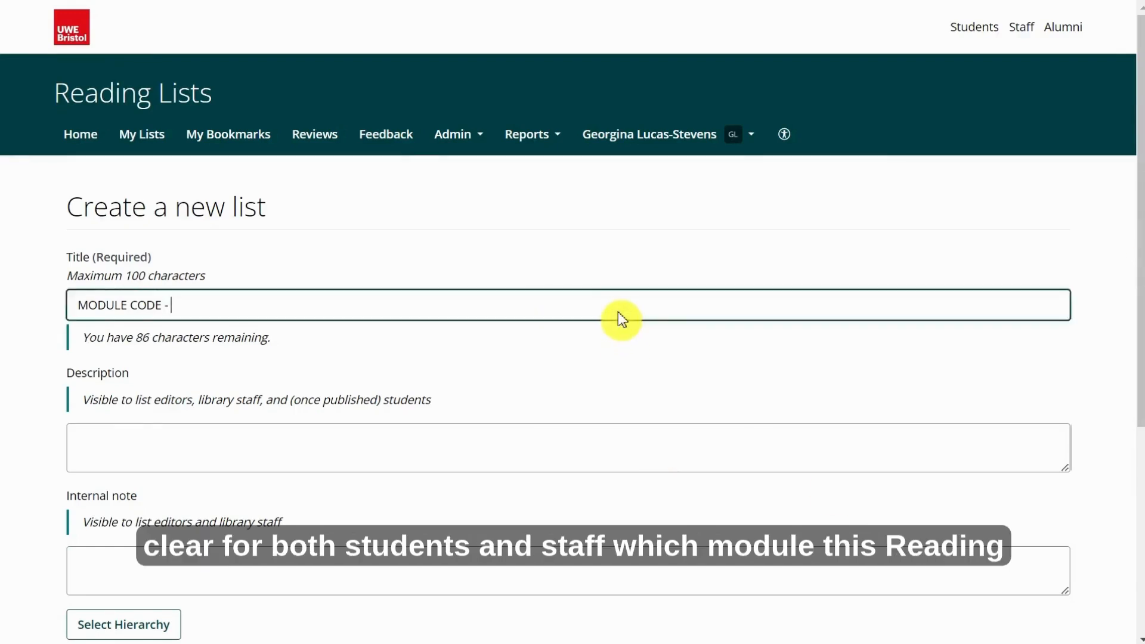
text(Shak)
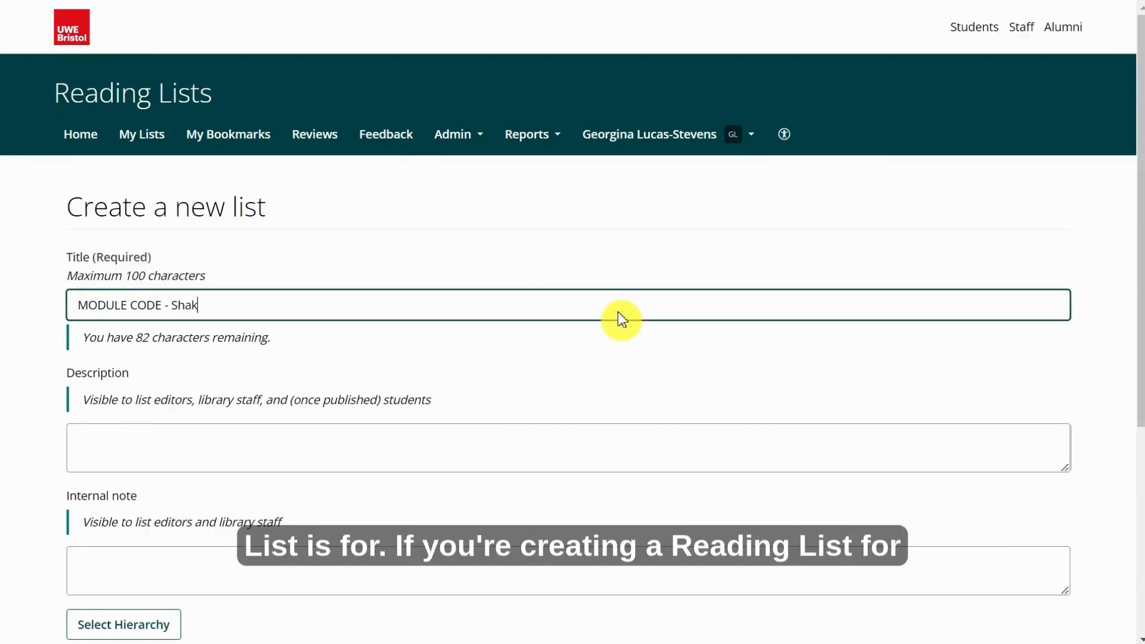
text(espeare Through )
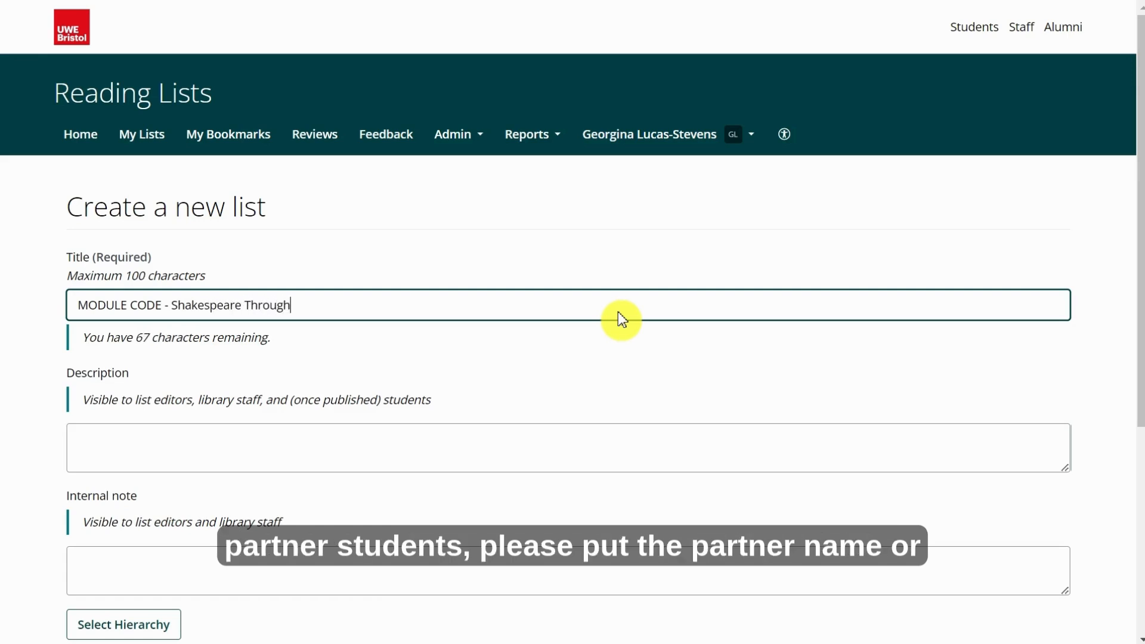
text(Time)
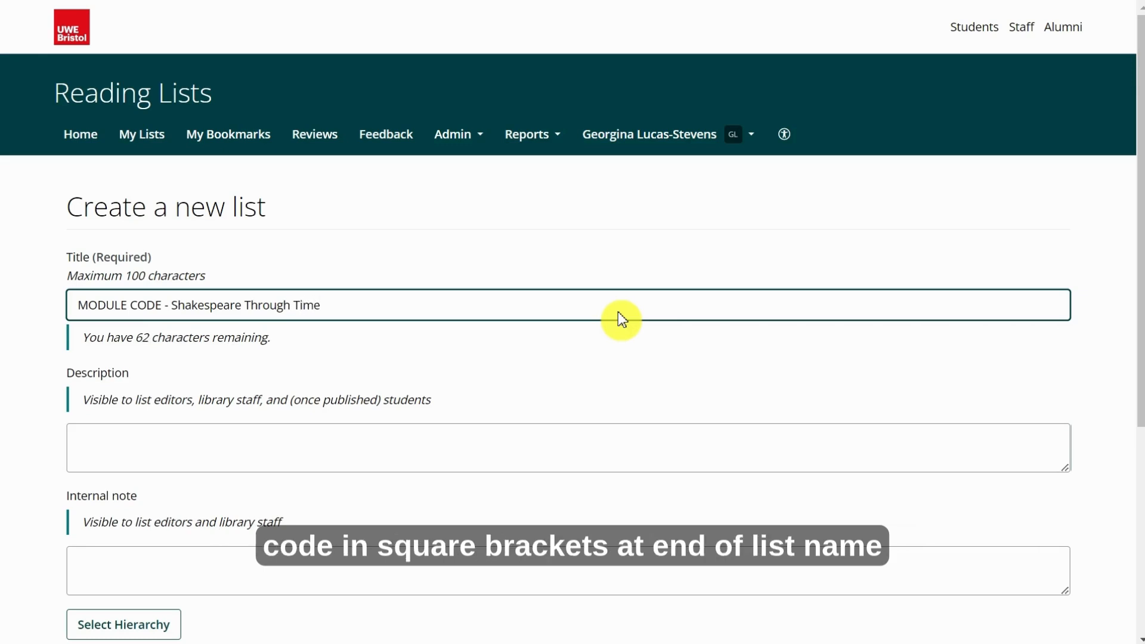
click(492, 447)
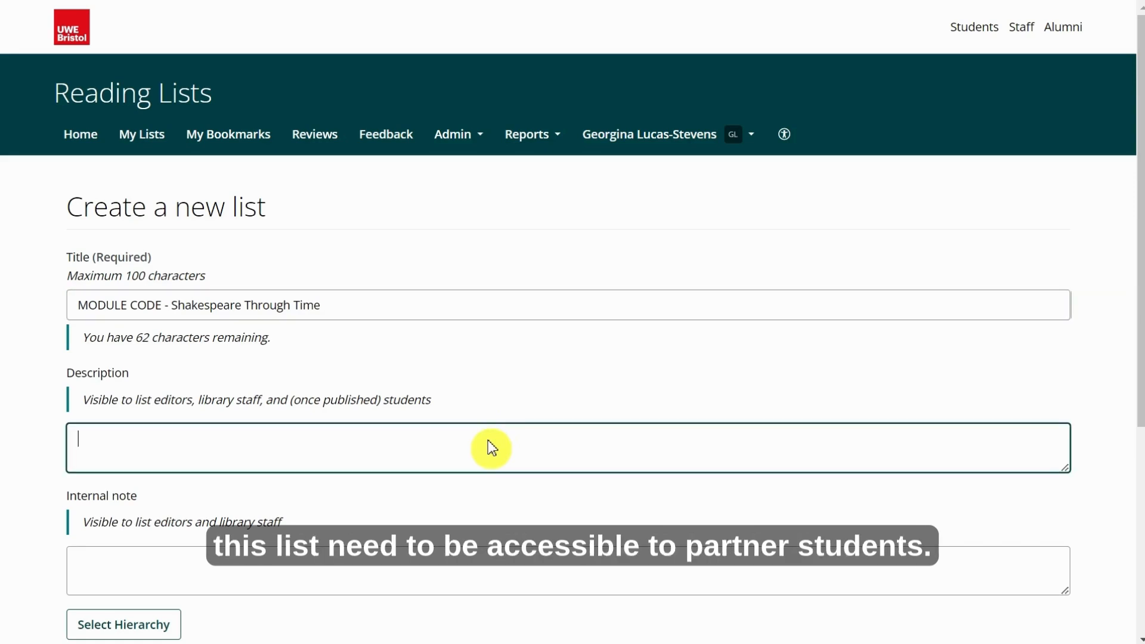
text(This is a)
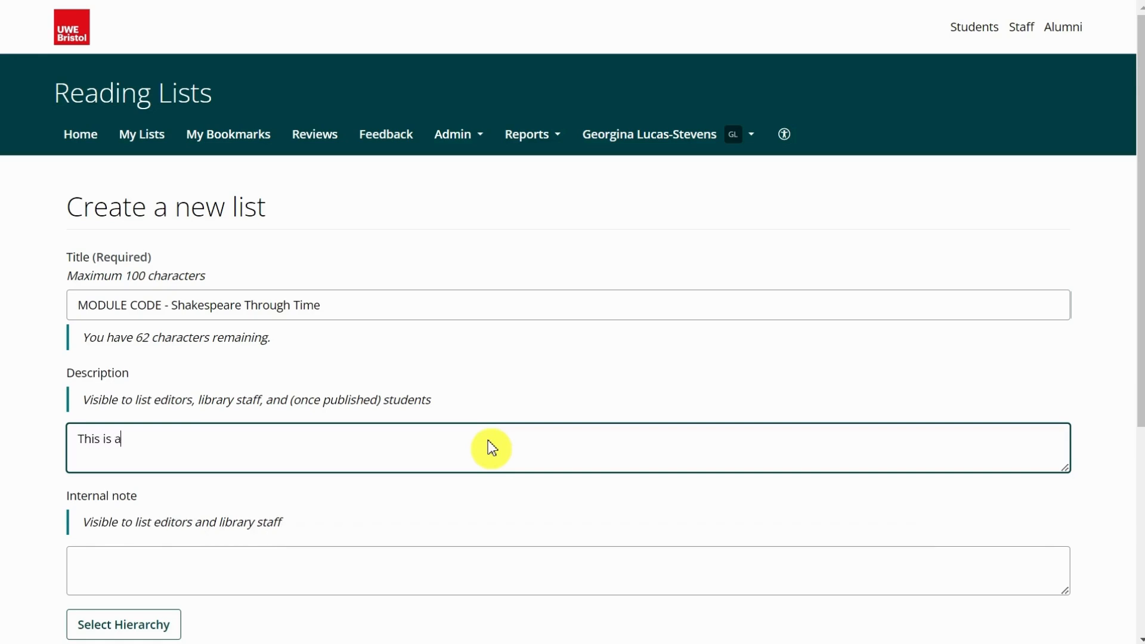
text( reading list for)
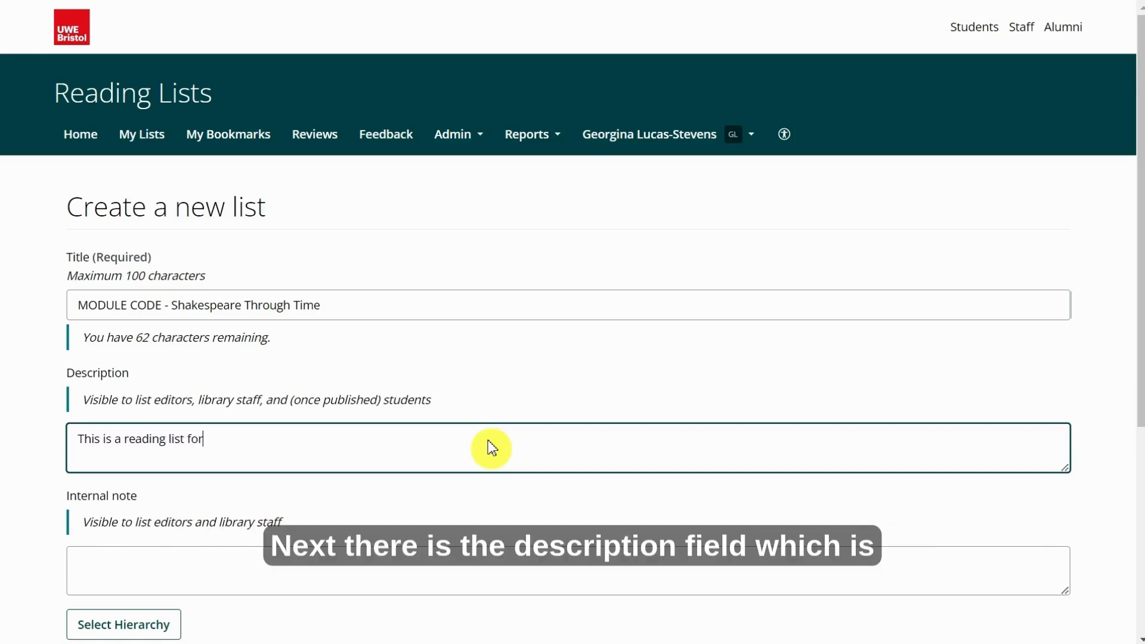
text( the module Sh)
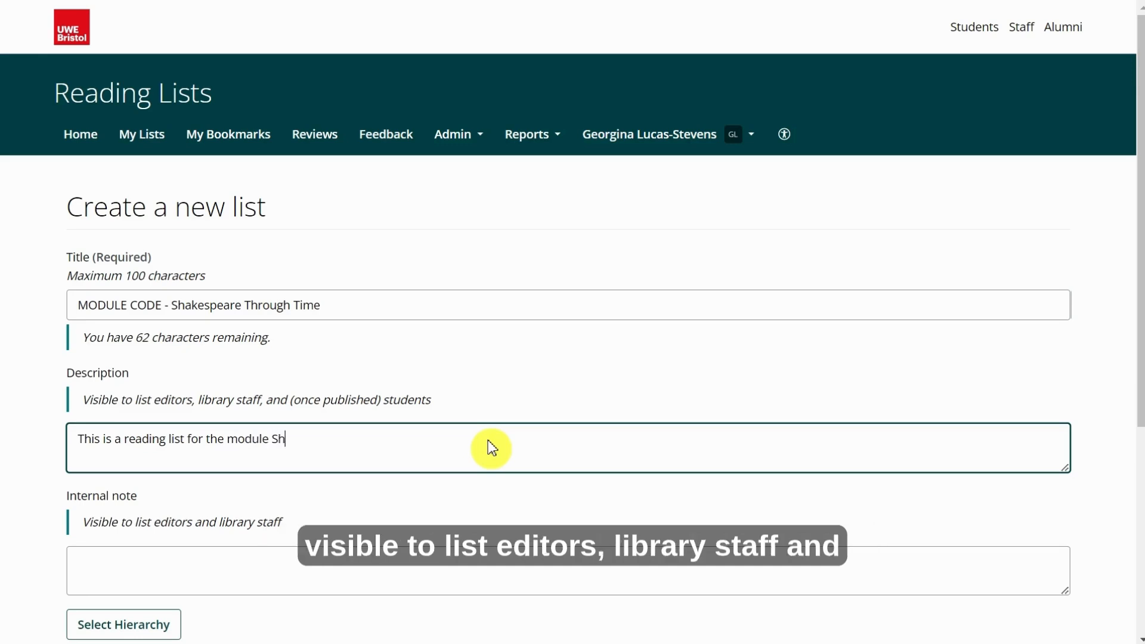
text(akresp)
key(BackSpace)
key(BackSpace)
key(BackSpace)
key(BackSpace)
text(espre)
key(BackSpace)
key(BackSpace)
text(eare)
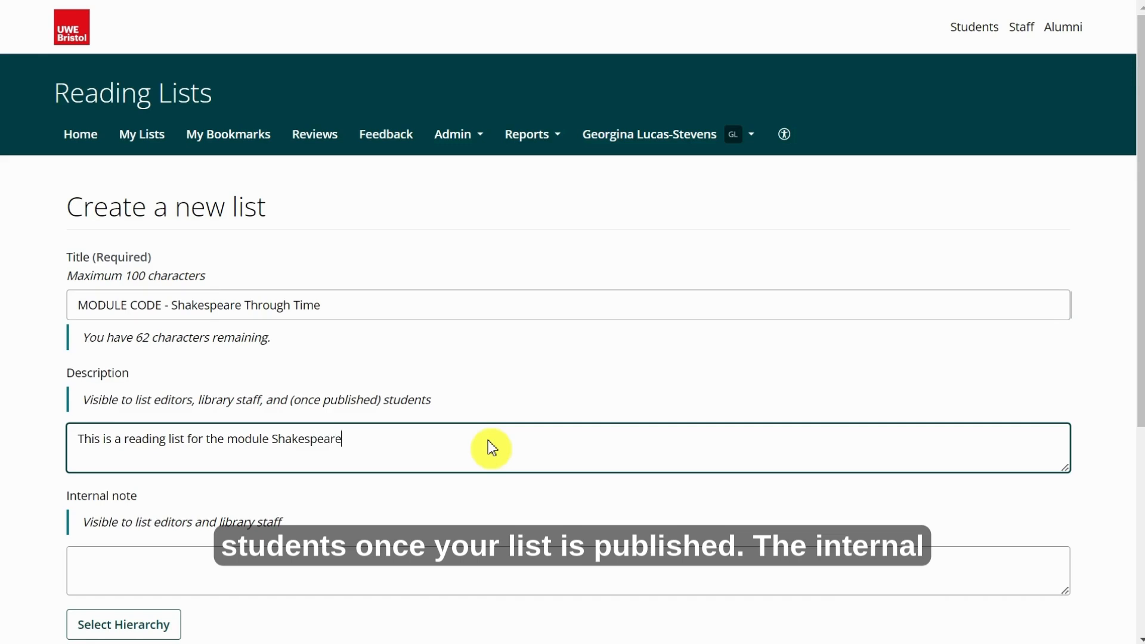
text( Through Time)
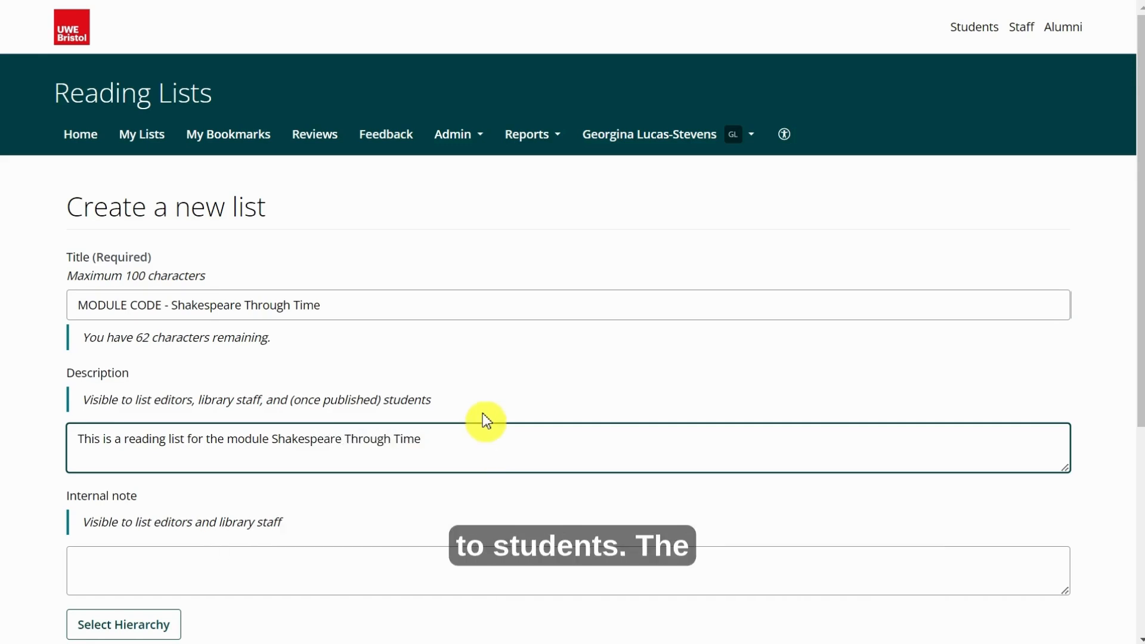
scroll(486, 421, down, 3)
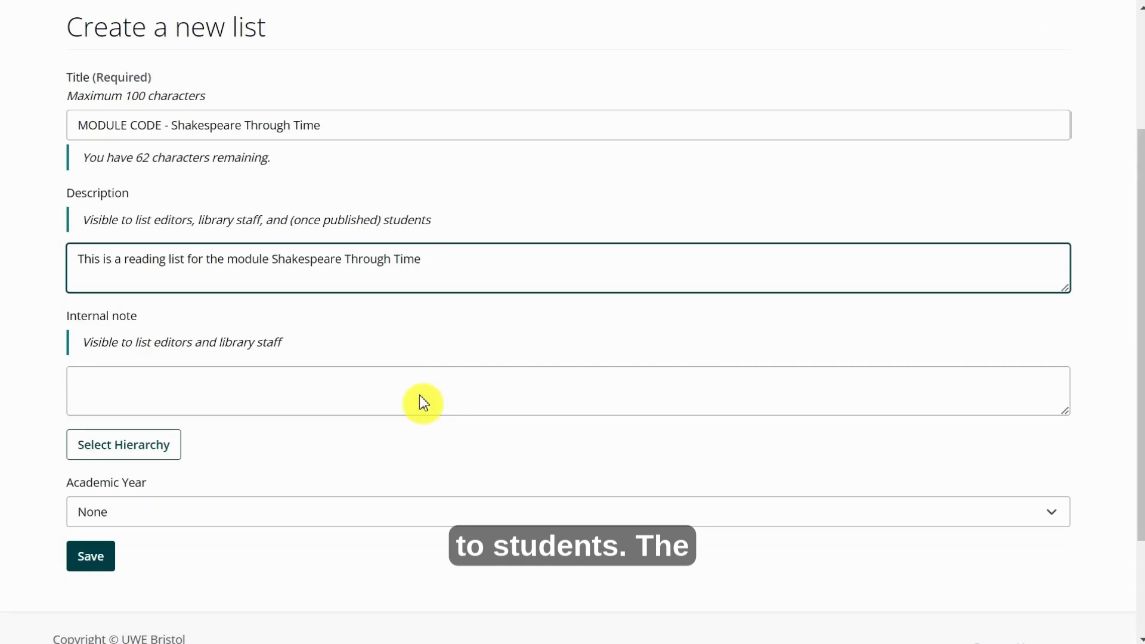
Leave the hierarchy unlinked and save Student numbers as 6.
click(151, 444)
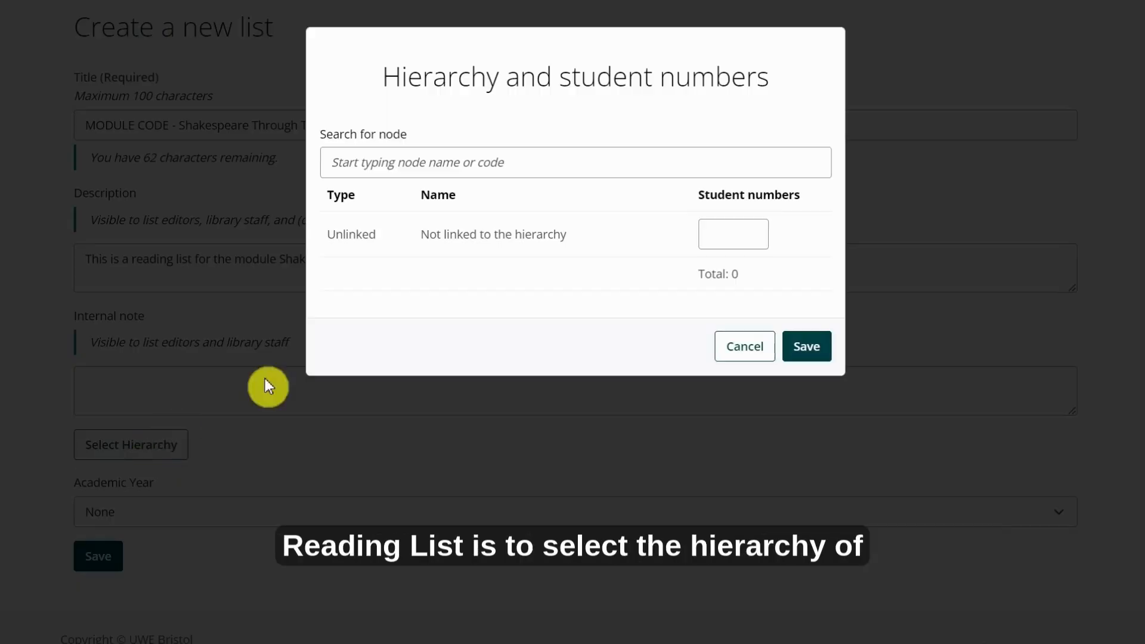
click(450, 168)
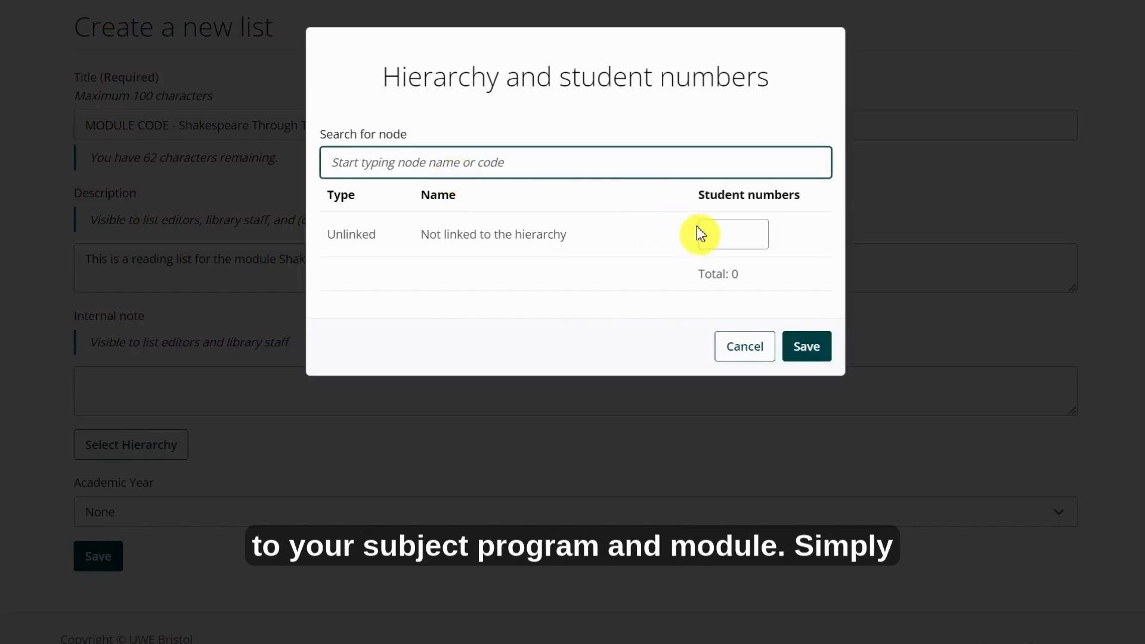
text(english)
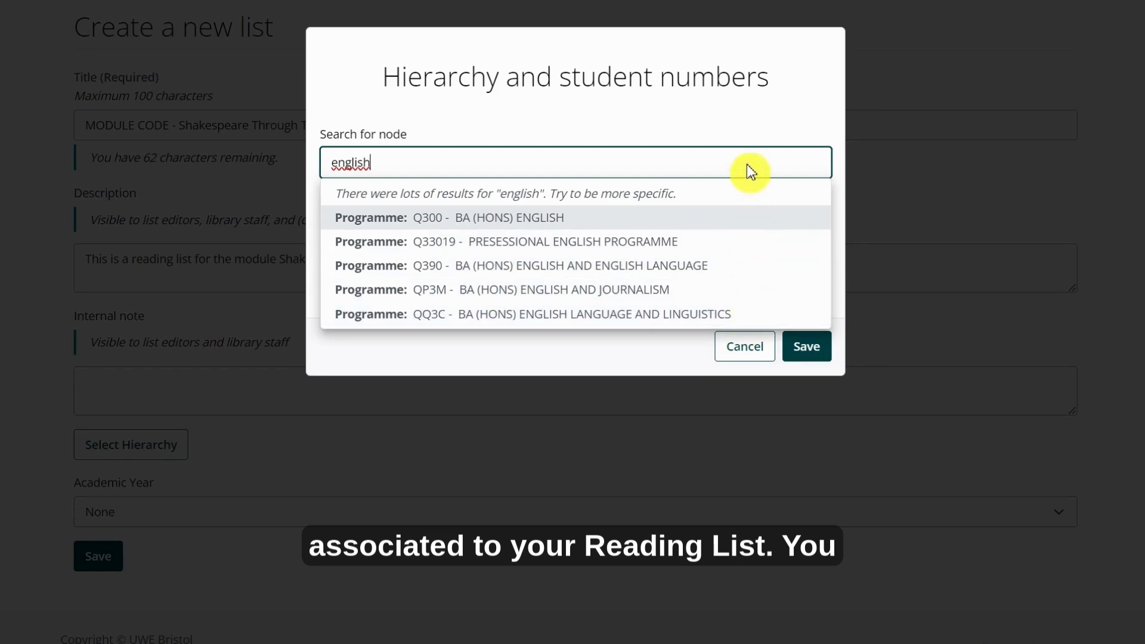
key(BackSpace)
key(BackSpace)
key(BackSpace)
key(BackSpace)
key(BackSpace)
key(BackSpace)
key(BackSpace)
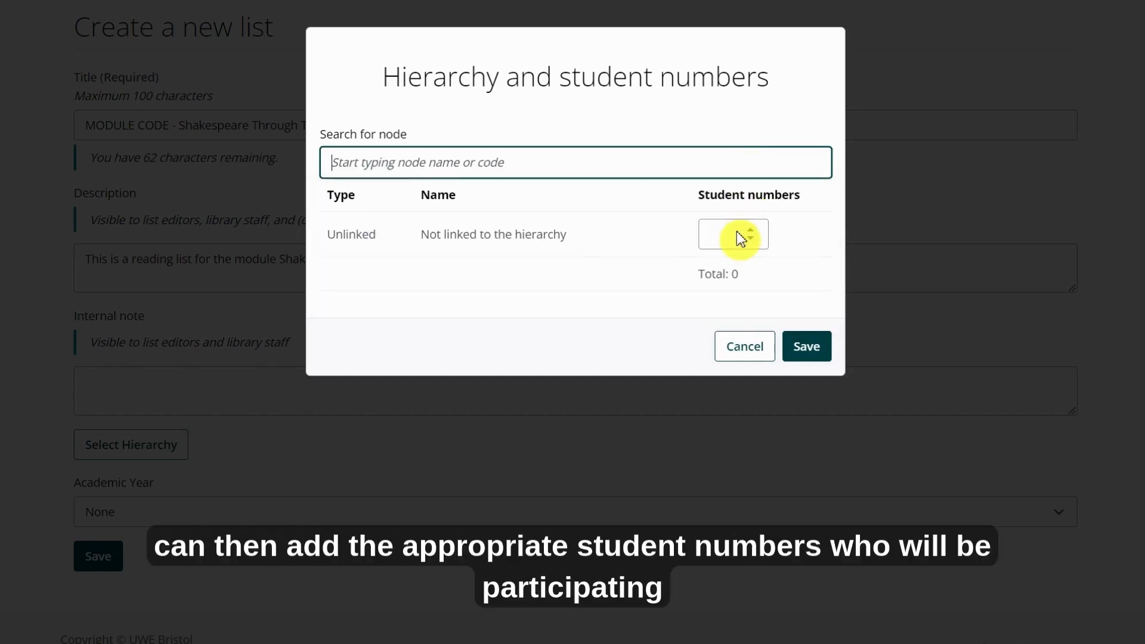
click(746, 231)
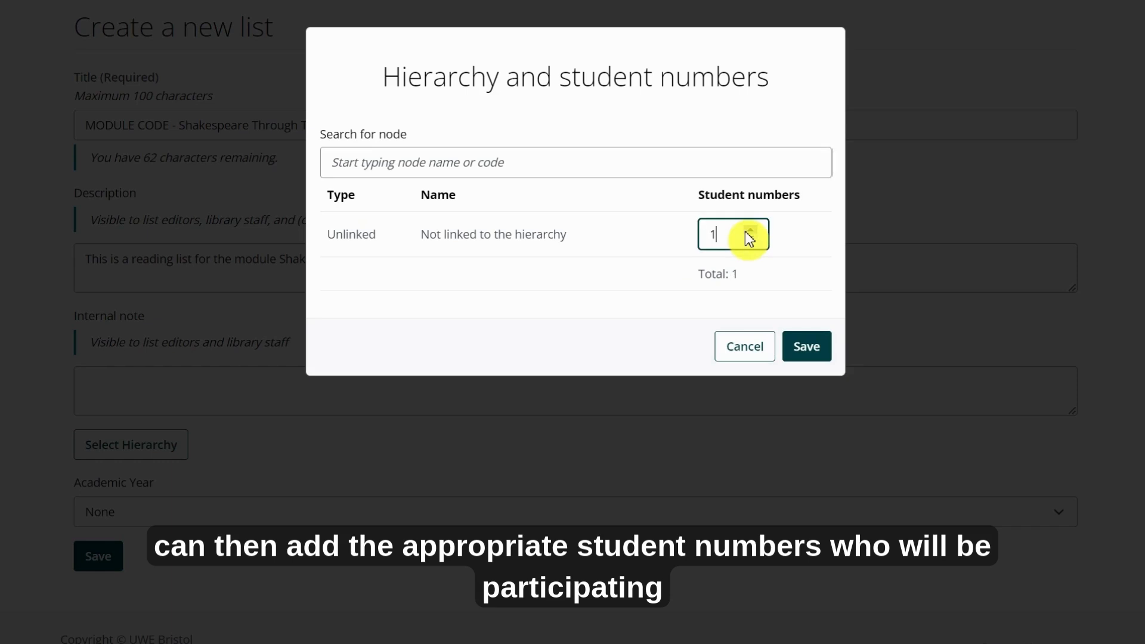
click(750, 230)
click(750, 230)
click(749, 230)
click(750, 231)
click(750, 230)
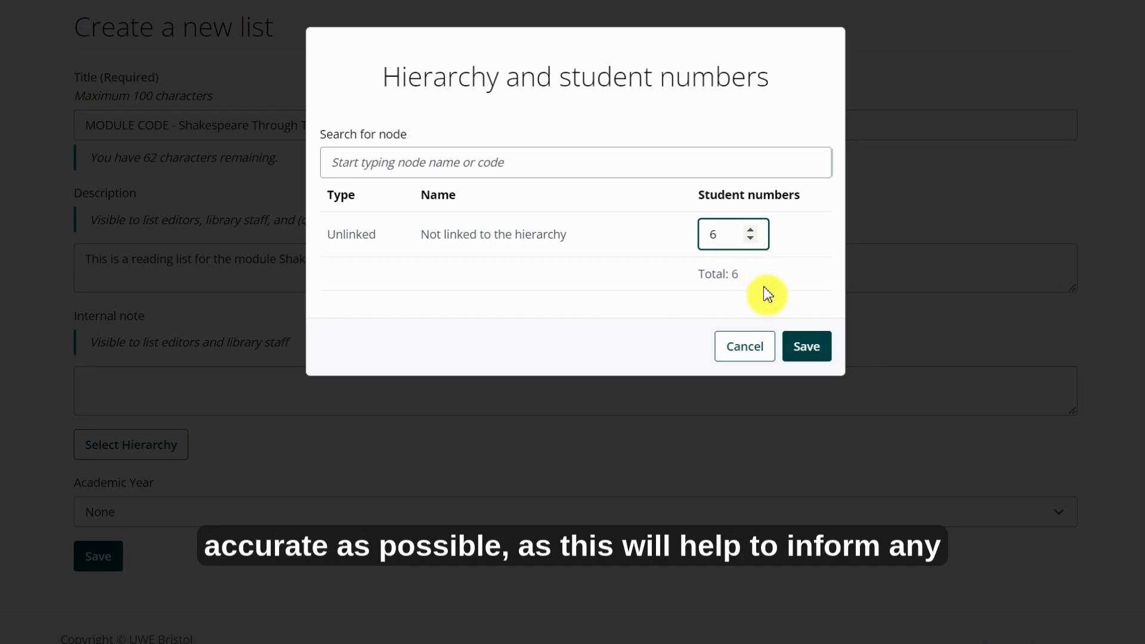
click(799, 351)
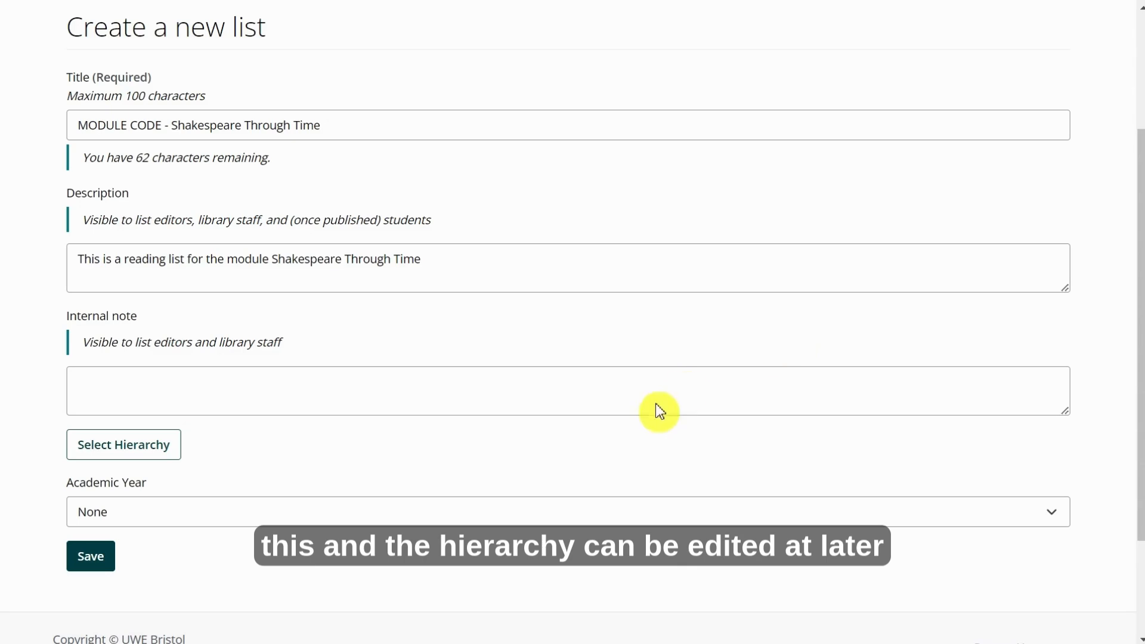
Set the academic year to None and save to create the draft list.
click(563, 517)
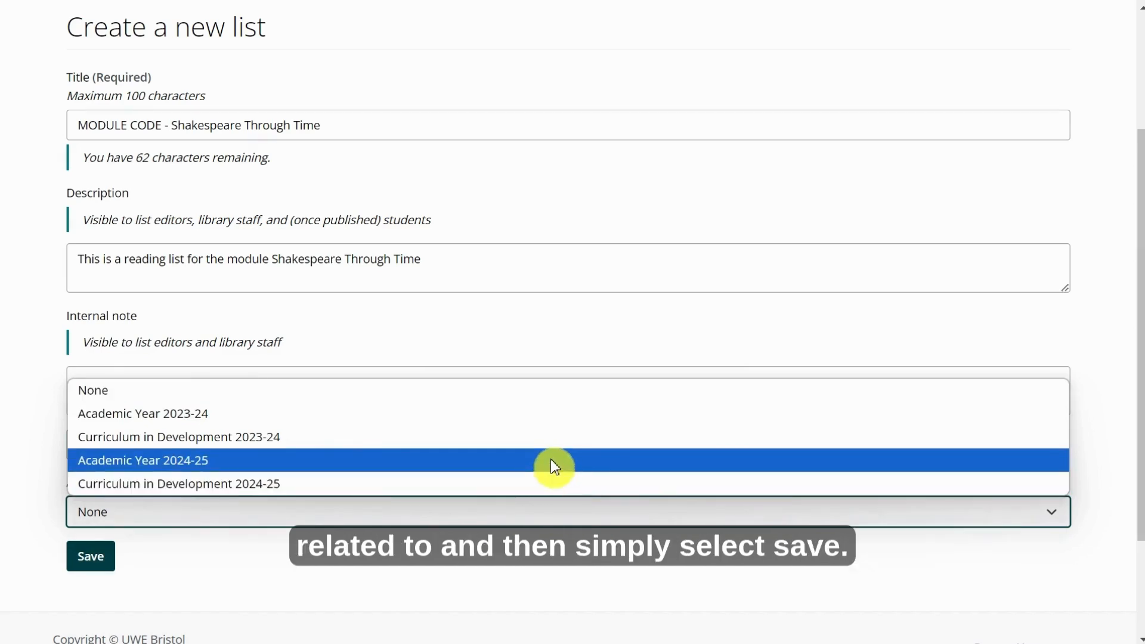
click(552, 463)
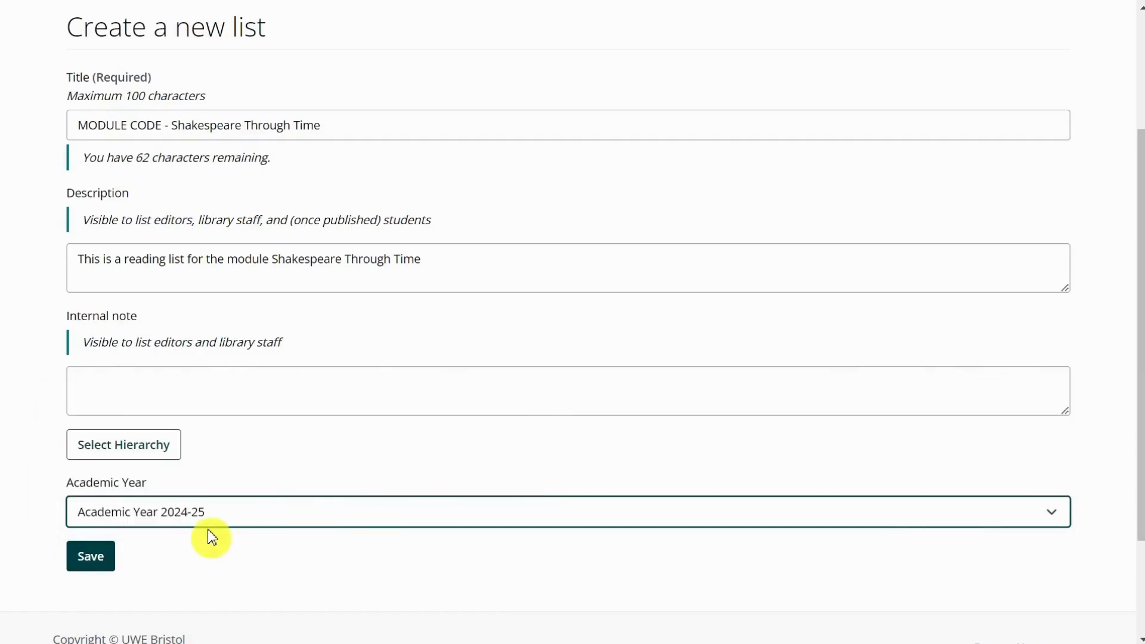
click(210, 514)
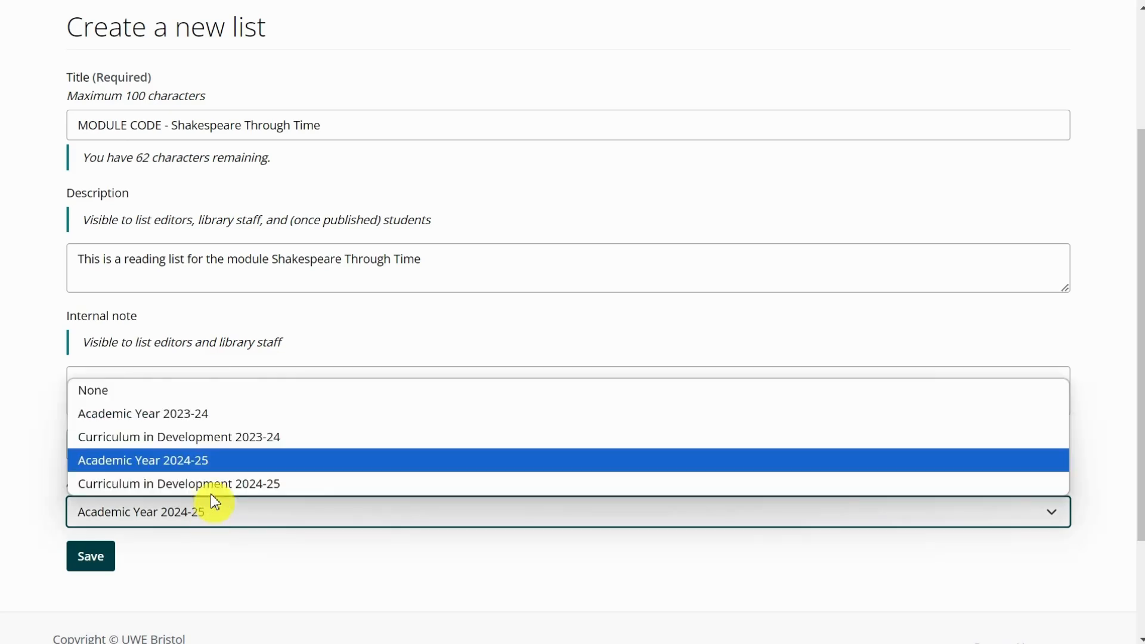
click(219, 393)
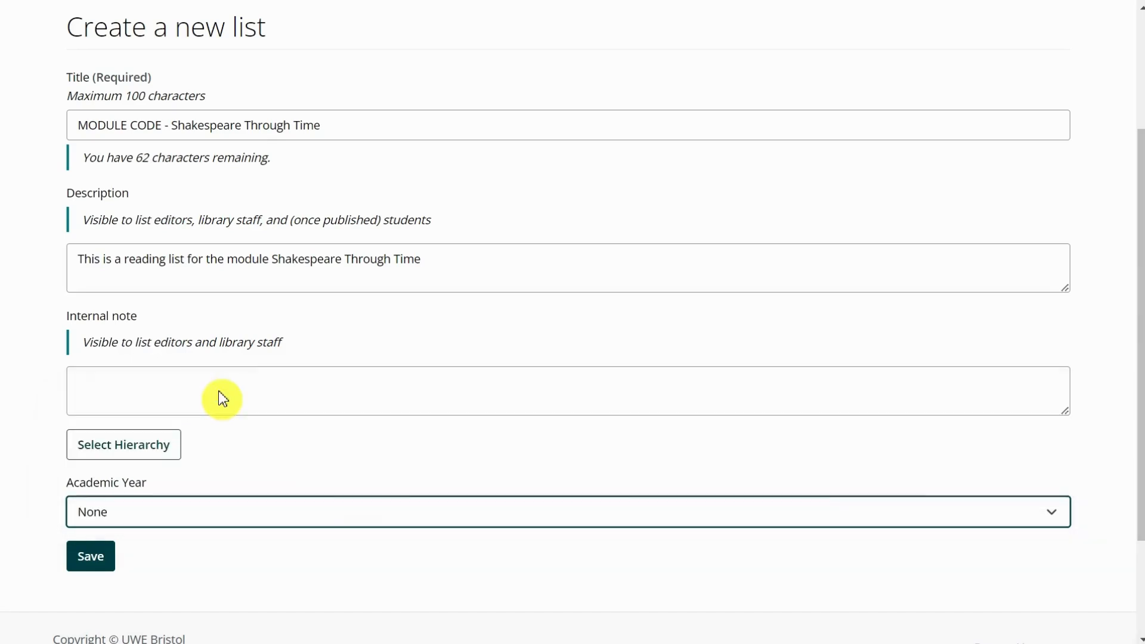
click(103, 557)
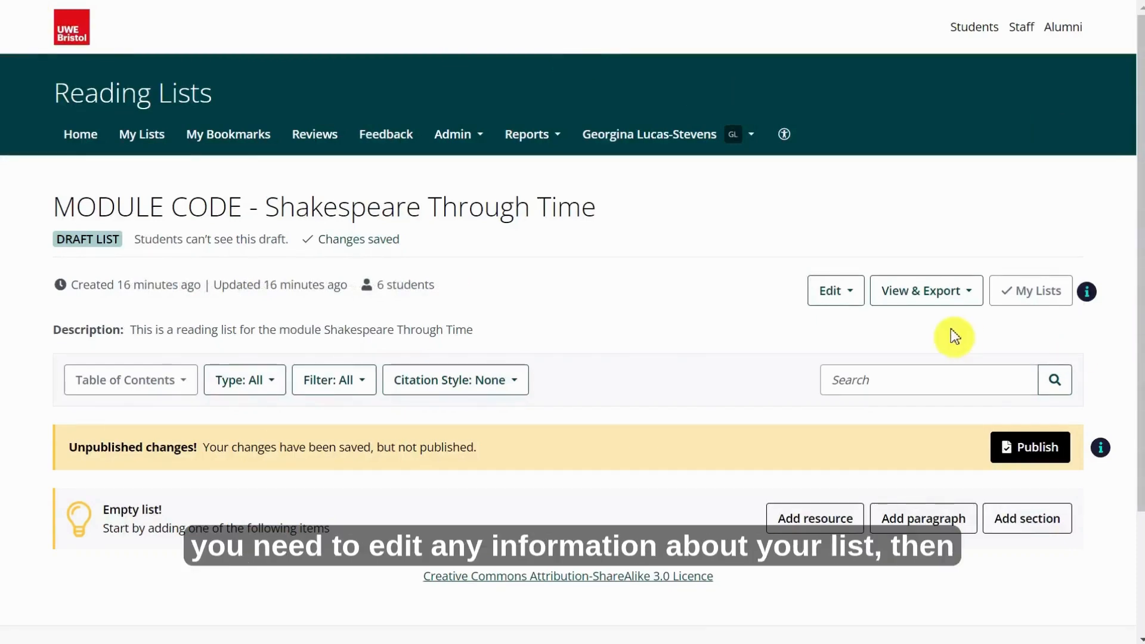
Choose Assign list owner from the list's Edit menu.
click(844, 296)
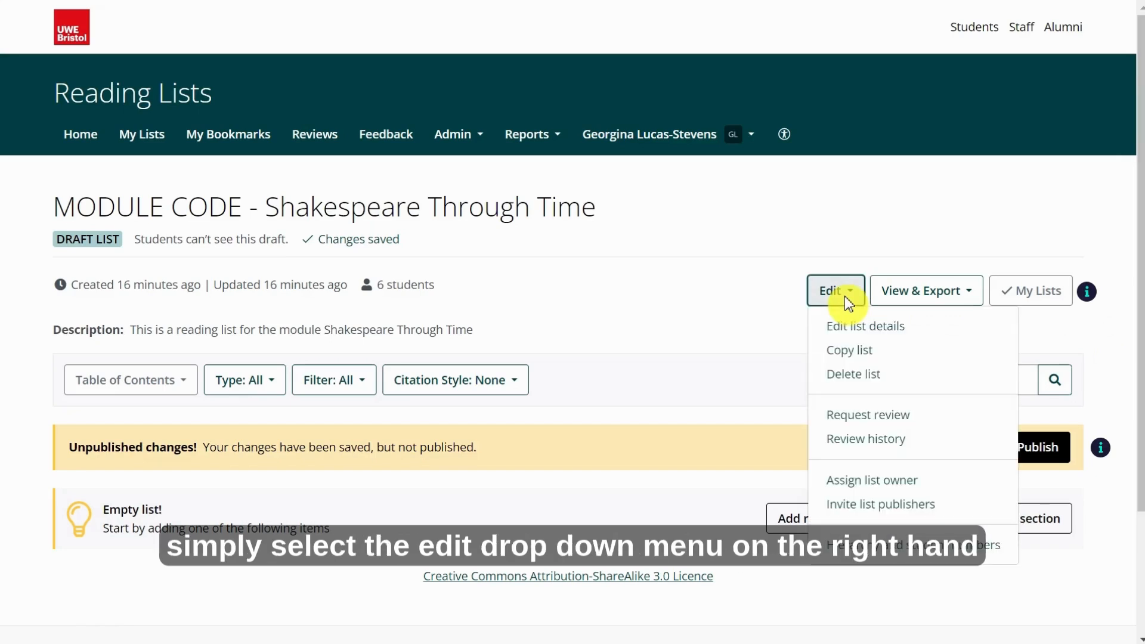
click(928, 482)
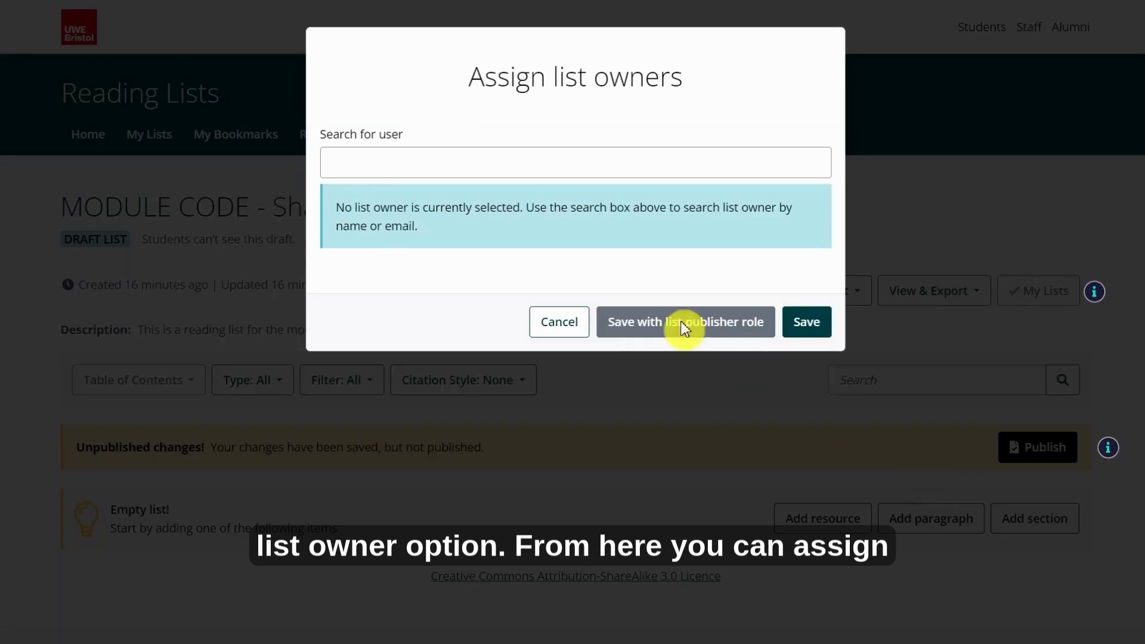
Assign yourself and a second librarian as owners, saving with the list publisher role.
click(544, 166)
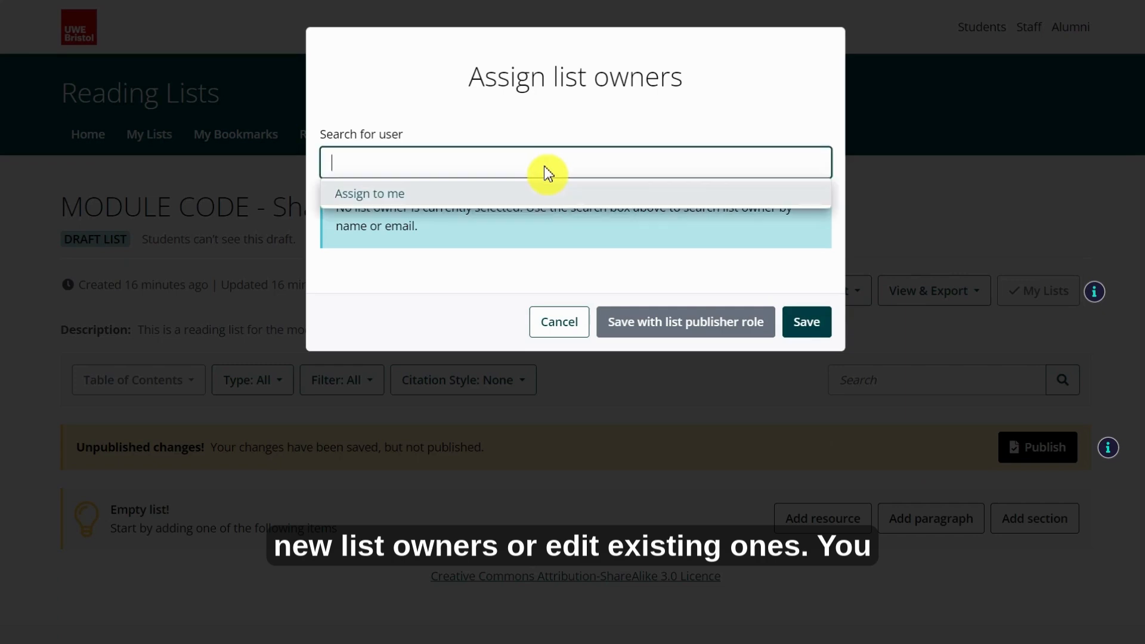
click(411, 195)
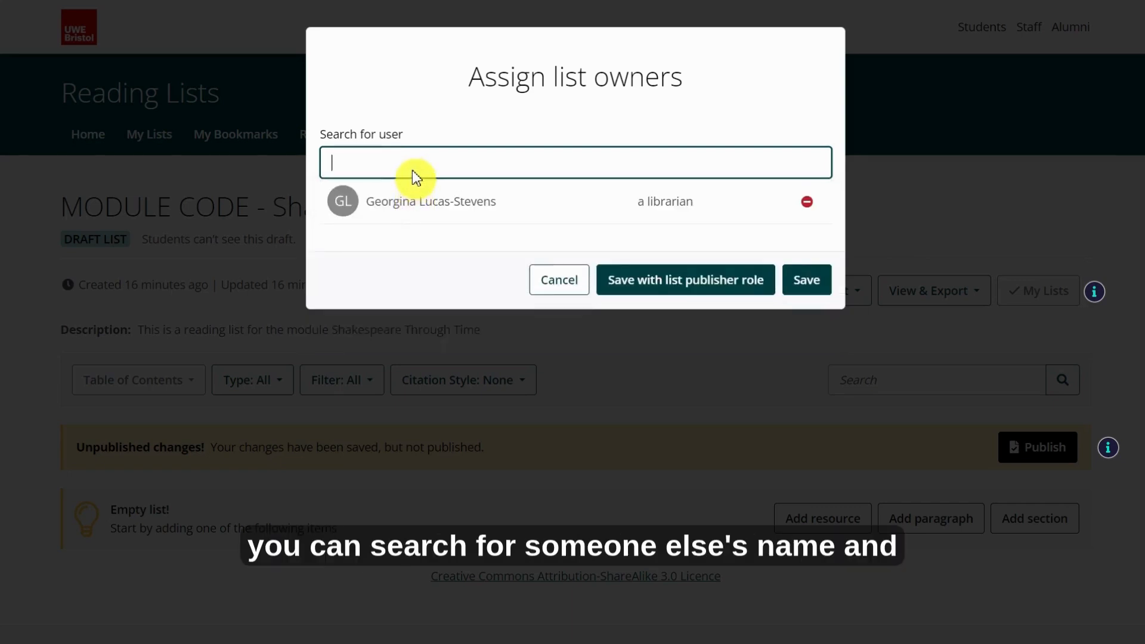
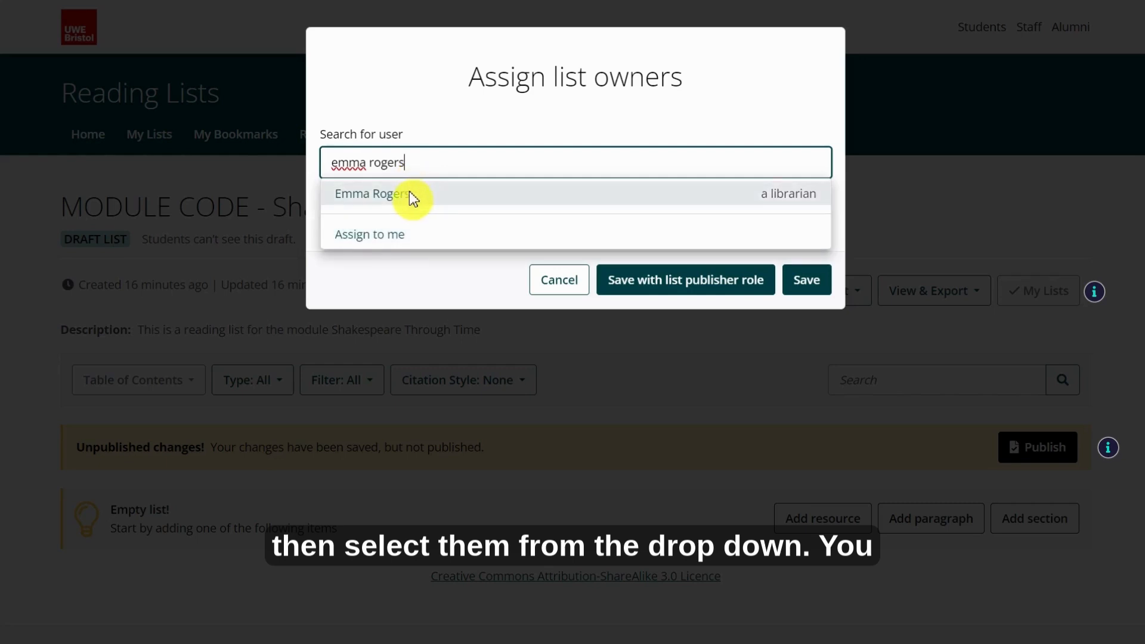
click(411, 196)
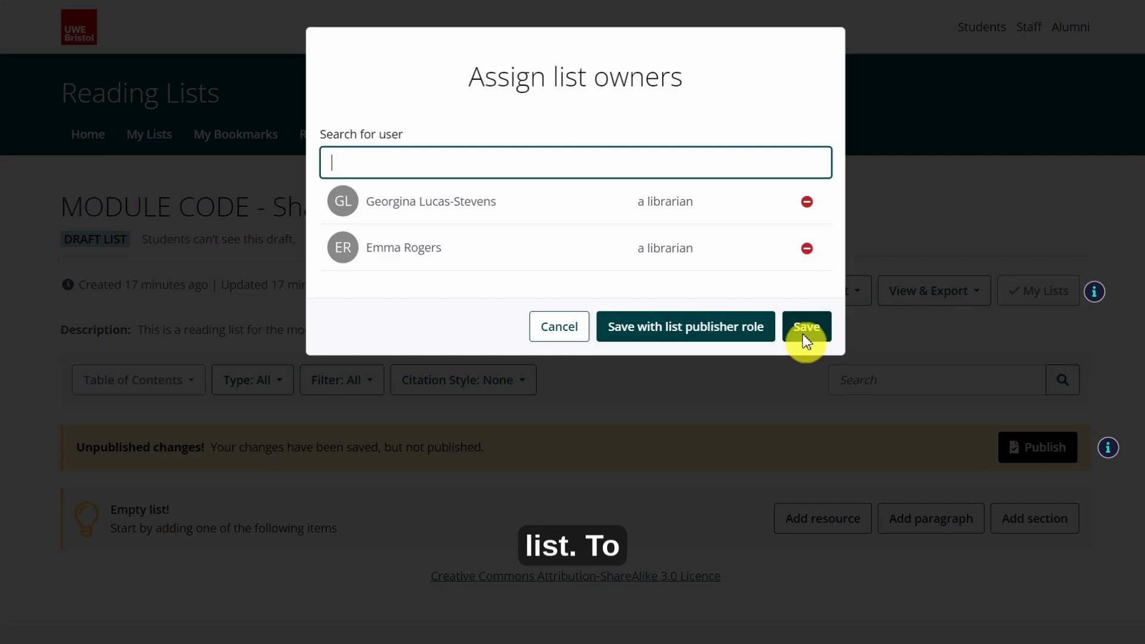
click(703, 328)
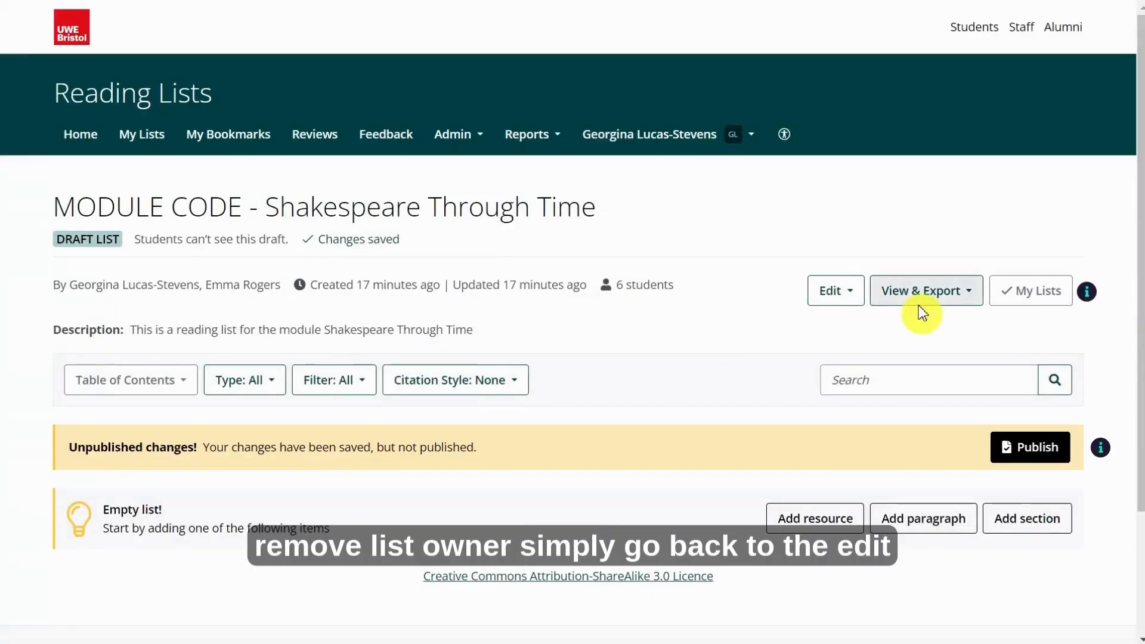
Remove the second librarian from the list owners and save, leaving one owner.
click(852, 296)
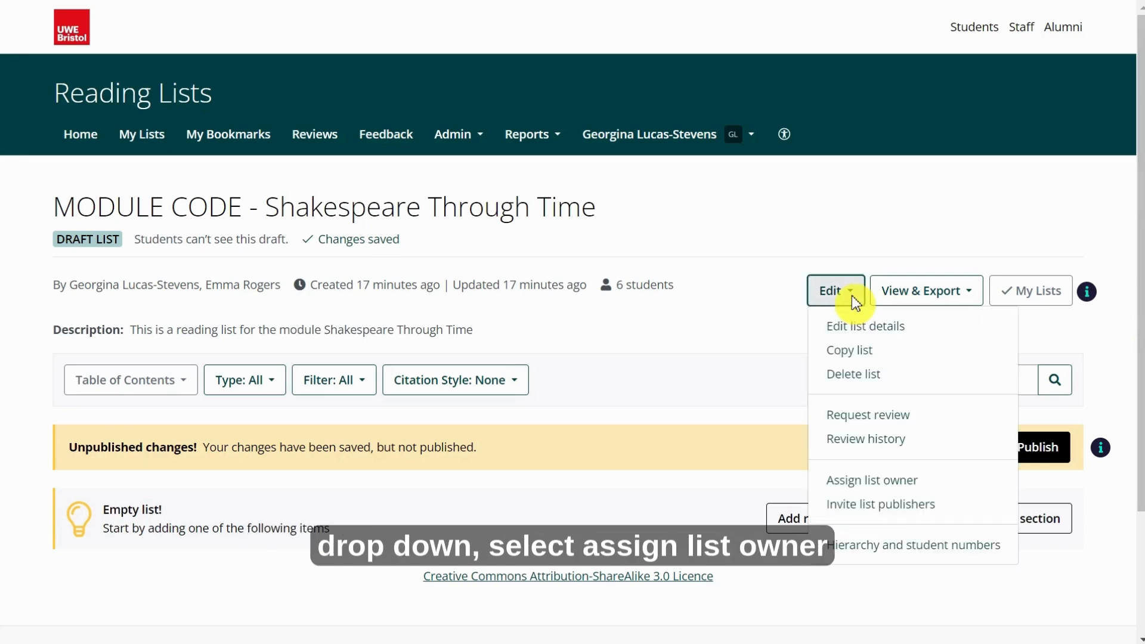
click(924, 481)
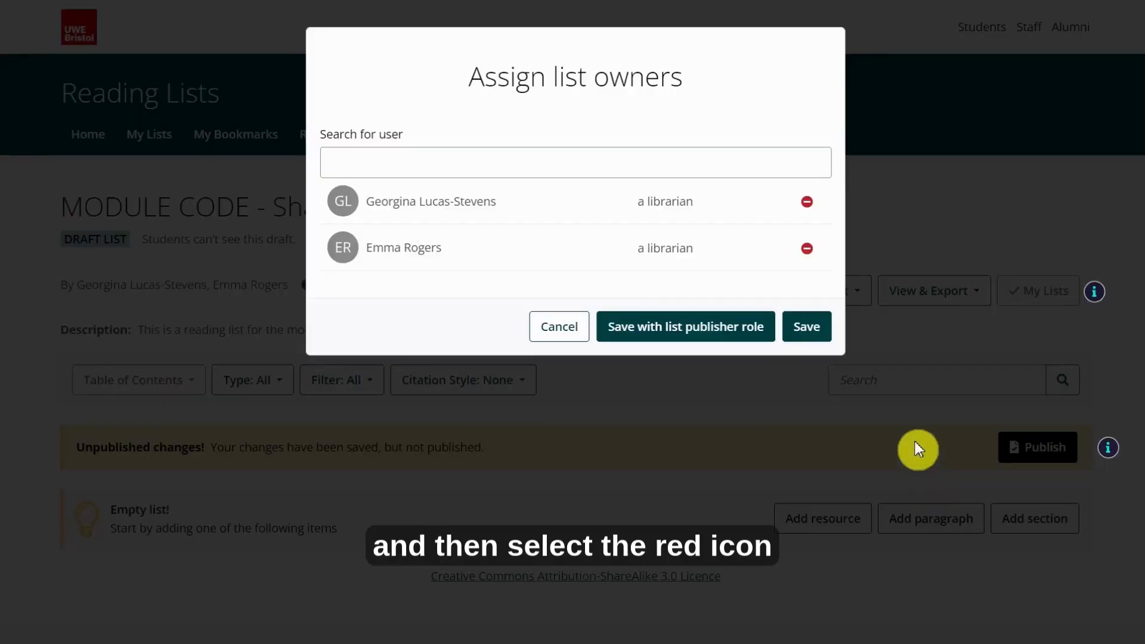
click(807, 250)
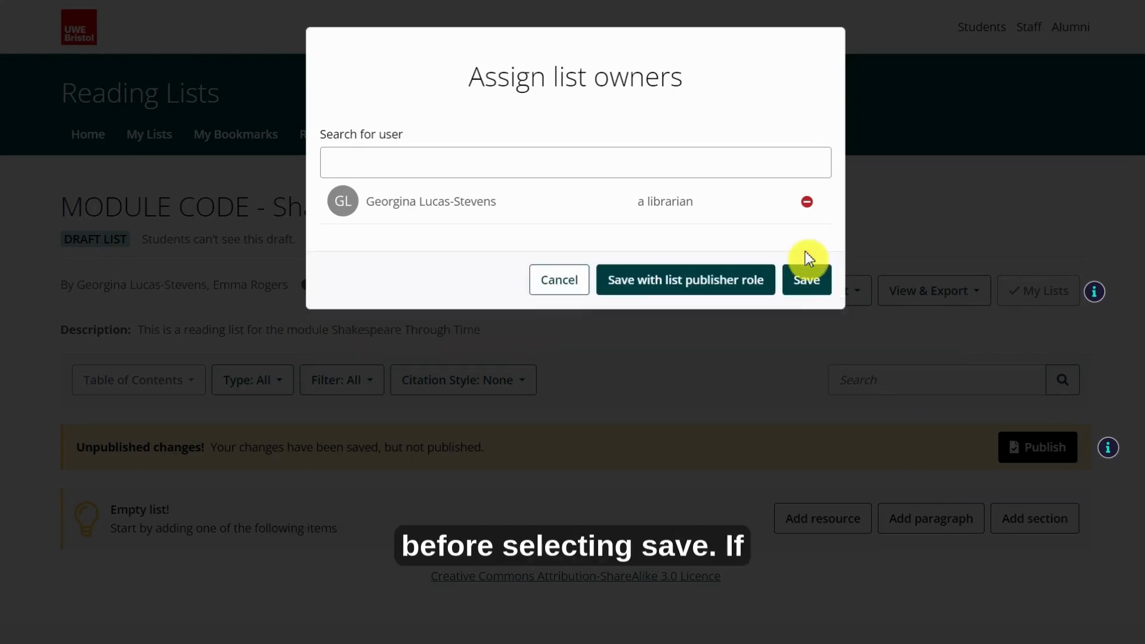
click(806, 285)
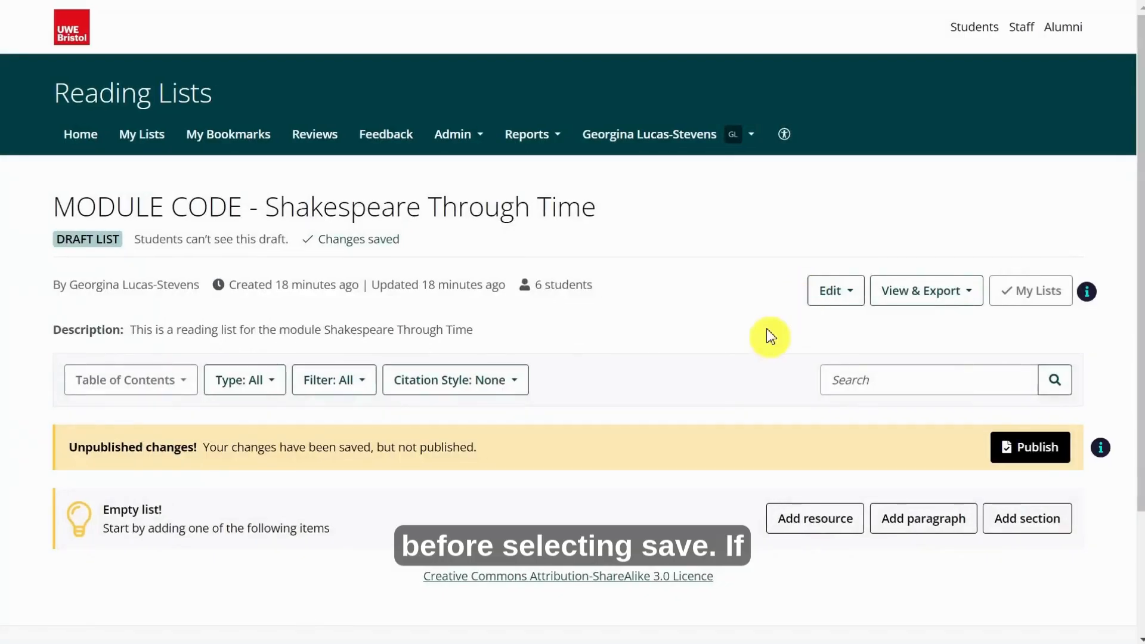
click(840, 288)
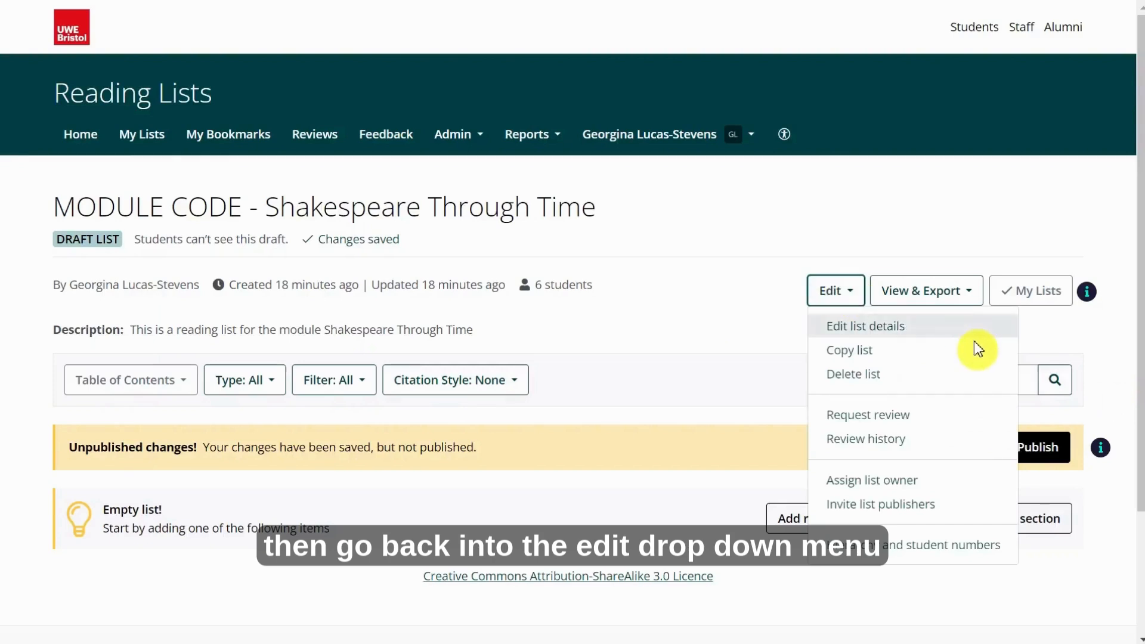
Raise the student numbers to 10, save, and queue the list for publishing.
click(976, 545)
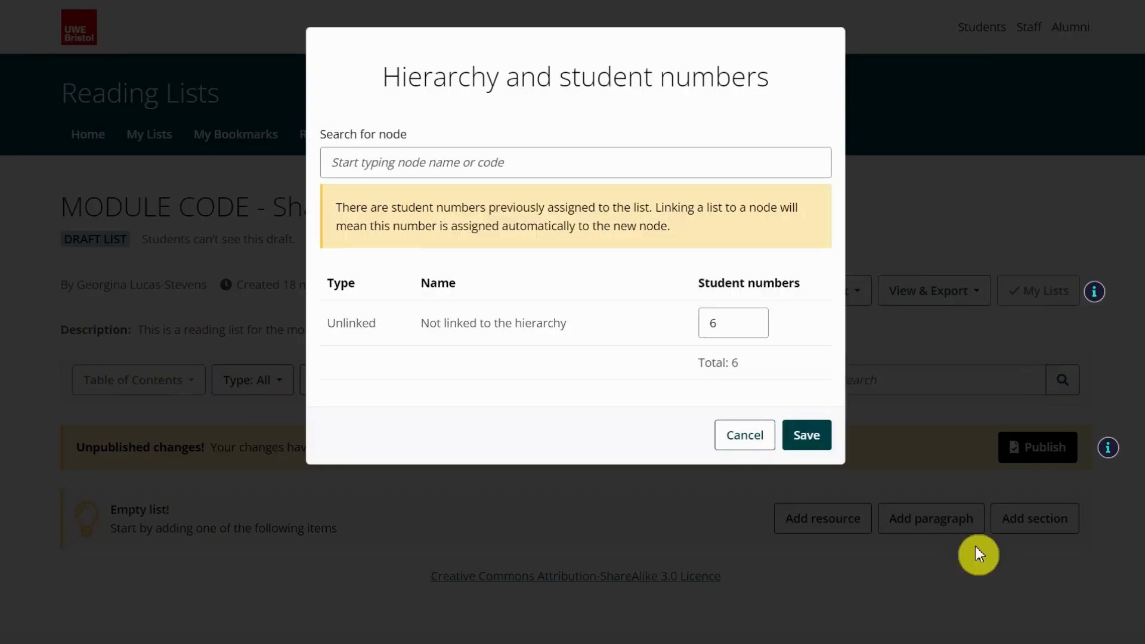
click(598, 170)
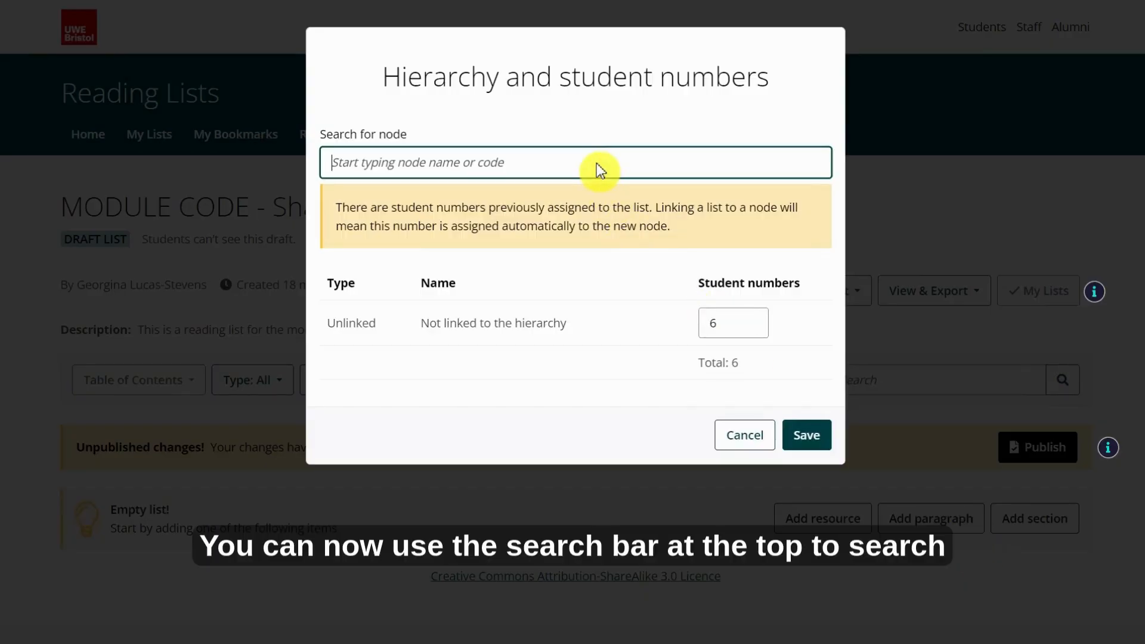
text(english)
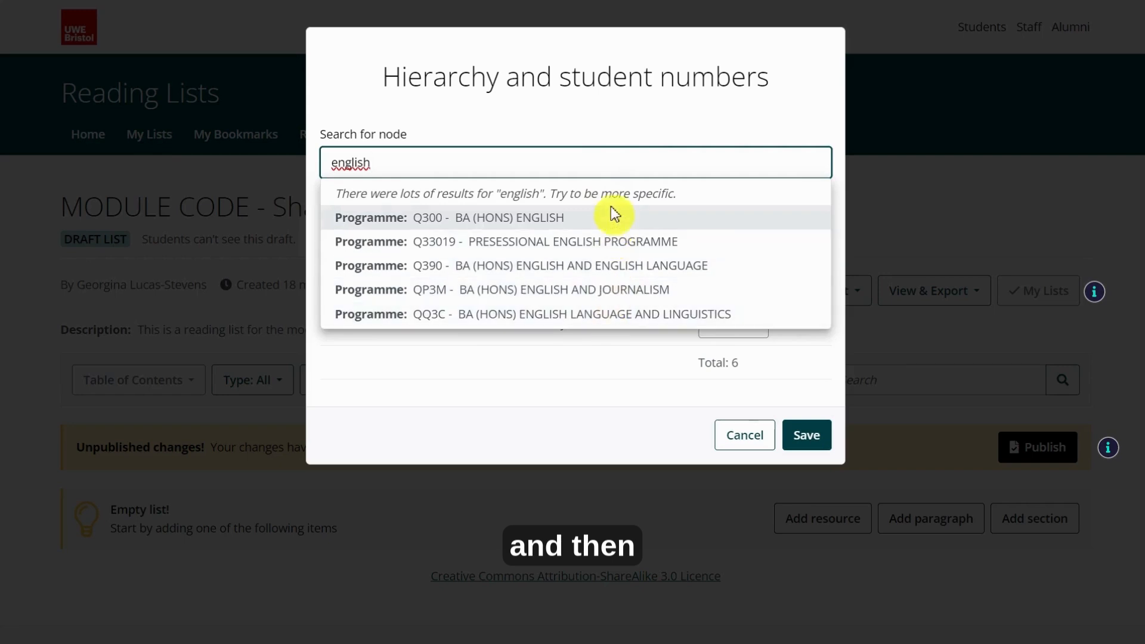
key(BackSpace)
key(BackSpace)
key(BackSpace)
key(BackSpace)
key(BackSpace)
key(BackSpace)
key(BackSpace)
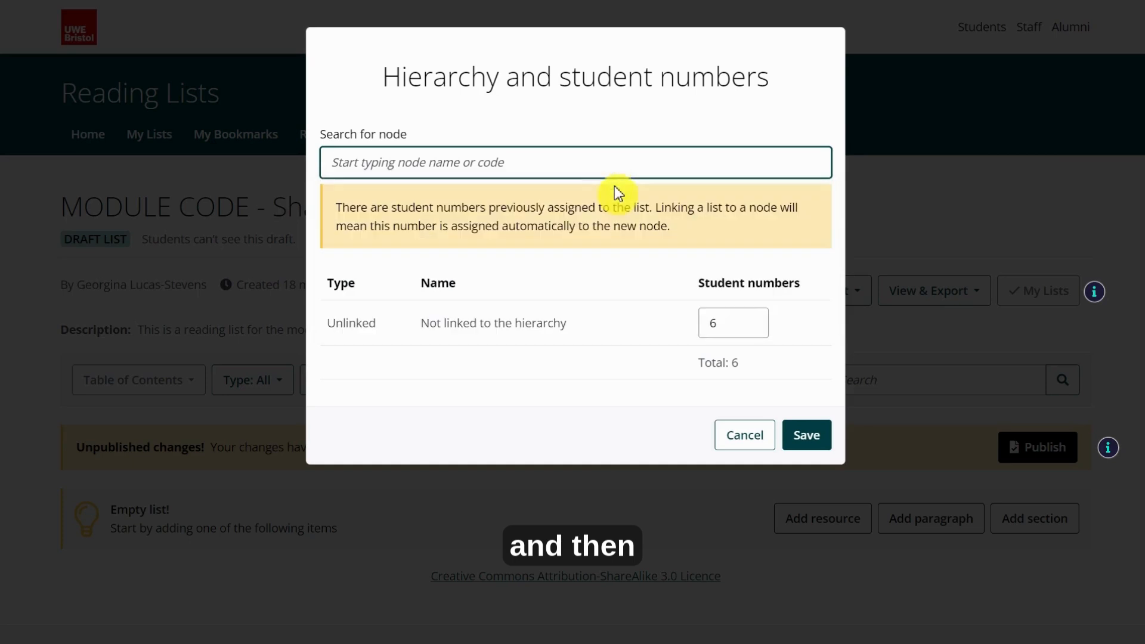
click(746, 318)
click(747, 318)
click(747, 318)
click(746, 318)
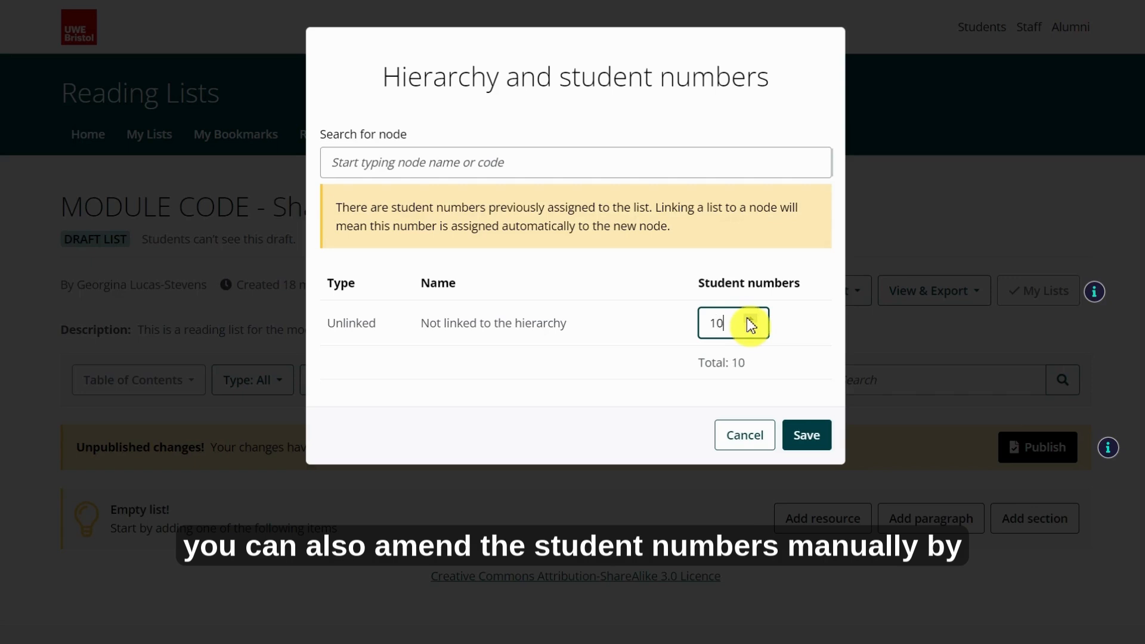
click(797, 436)
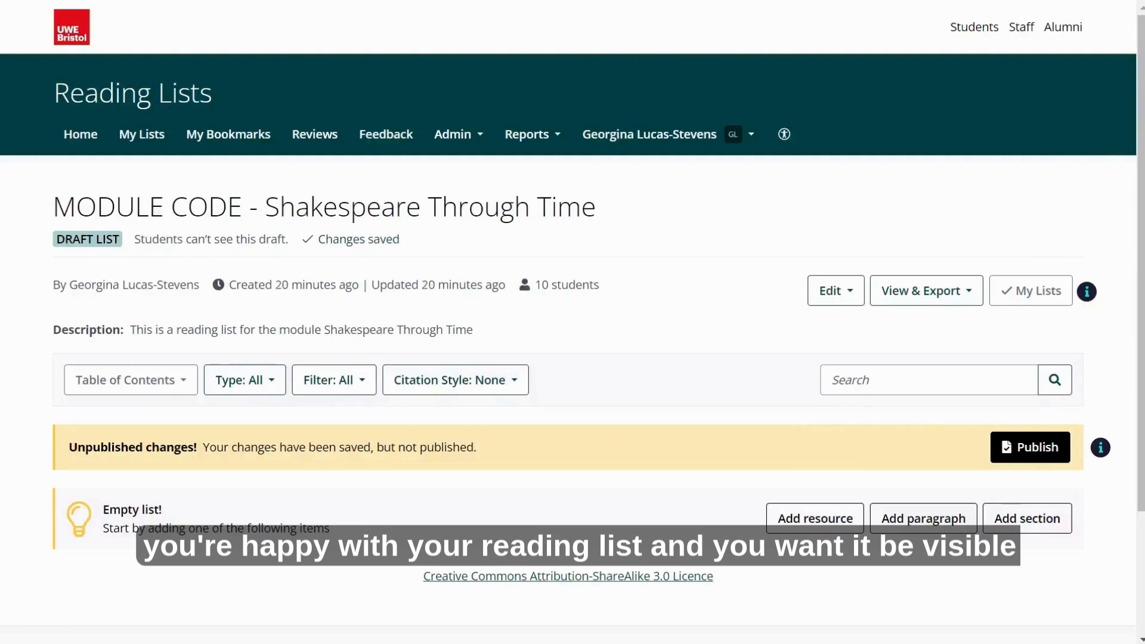
click(1031, 456)
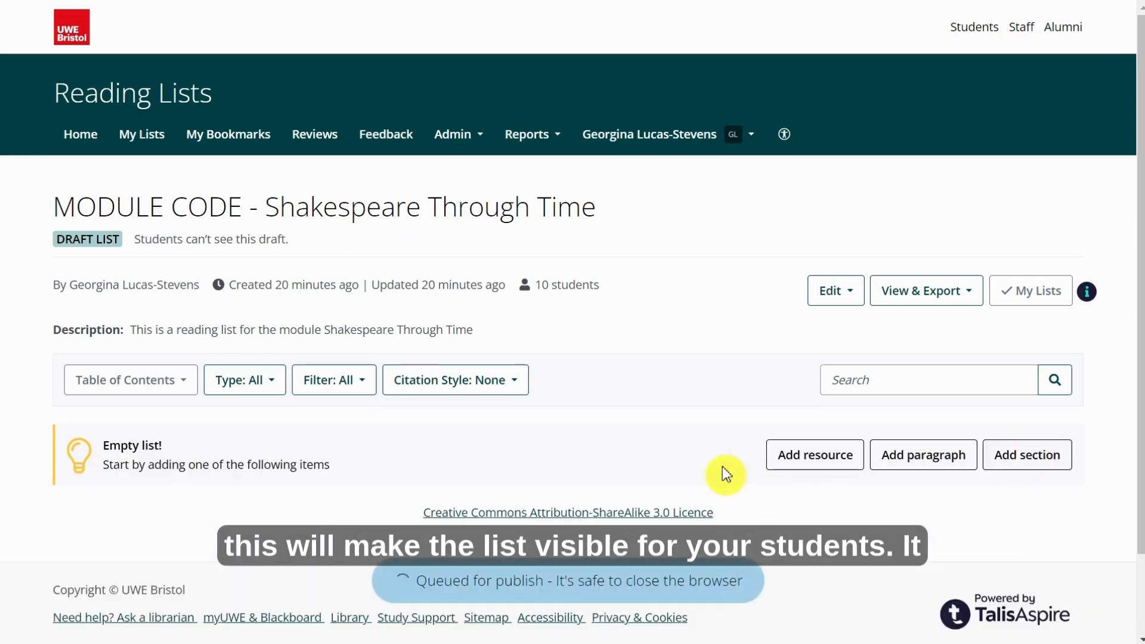